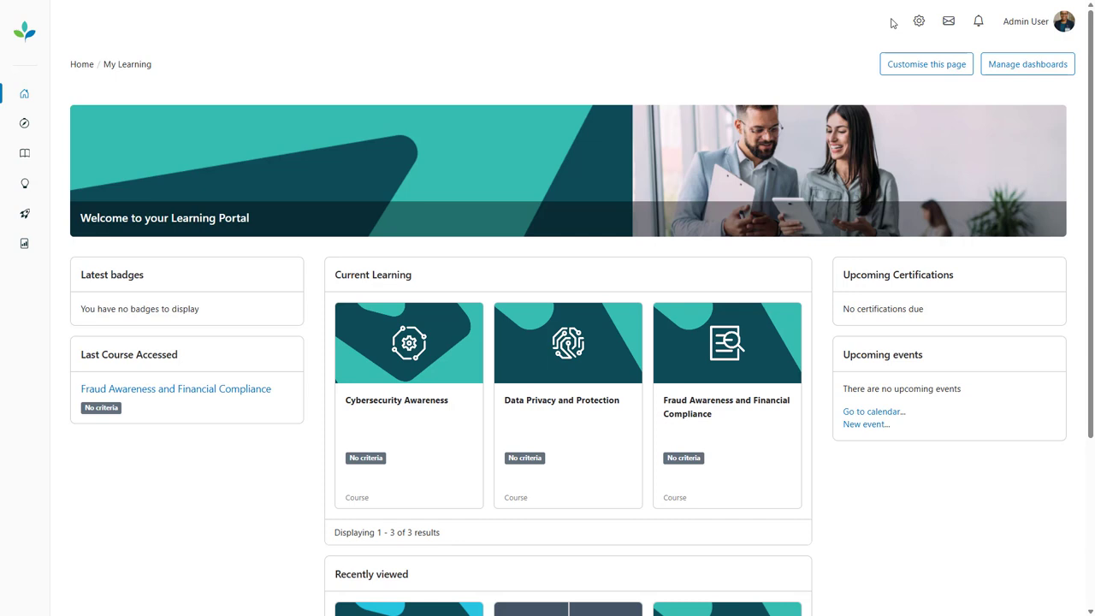
Turn on Enable AI in the experimental development settings and save the changes.
{"action": "left_click", "coordinate": [919, 22]}
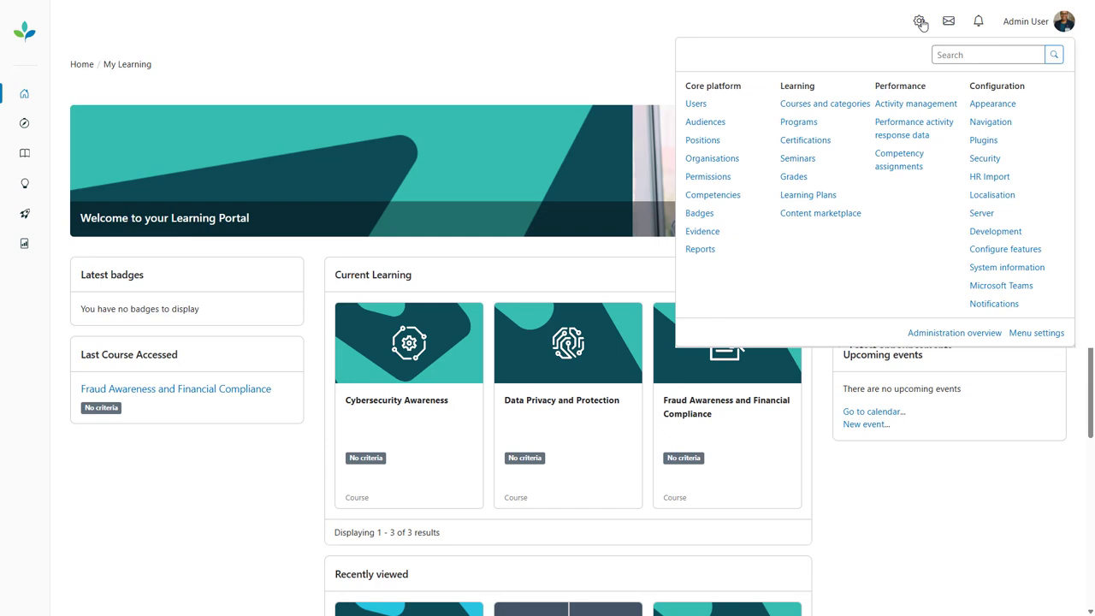
{"action": "left_click", "coordinate": [994, 233]}
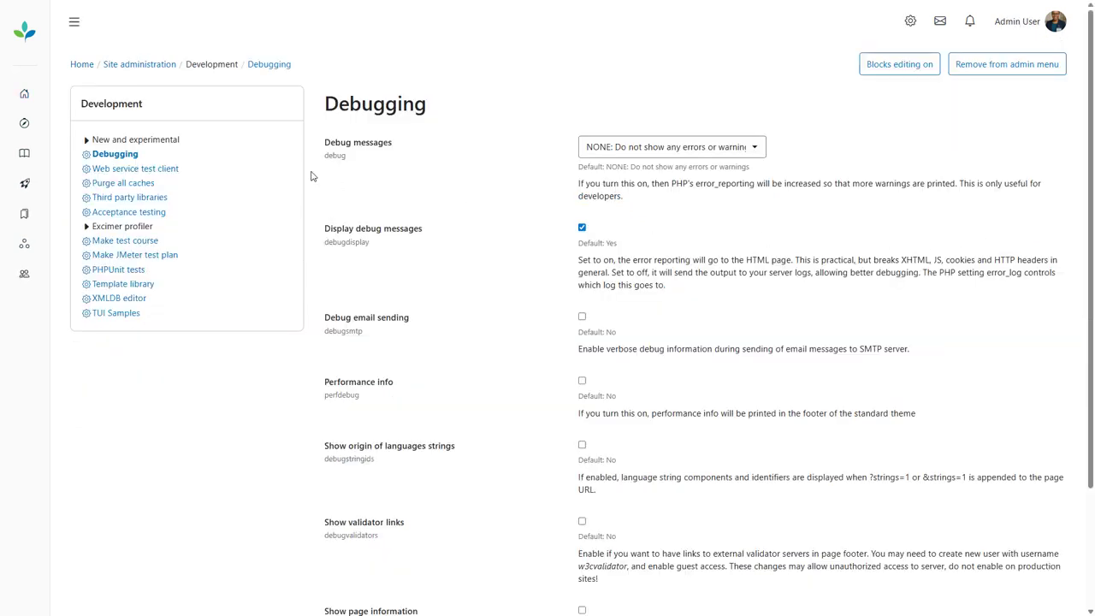
{"action": "left_click", "coordinate": [160, 143]}
{"action": "left_click", "coordinate": [161, 155]}
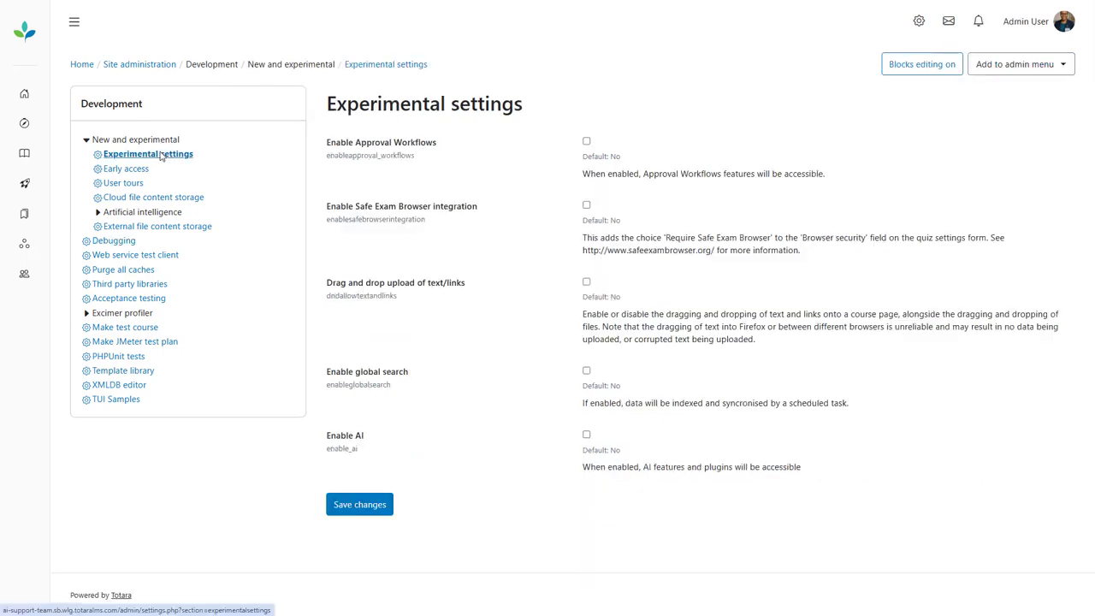
{"action": "left_click", "coordinate": [586, 435]}
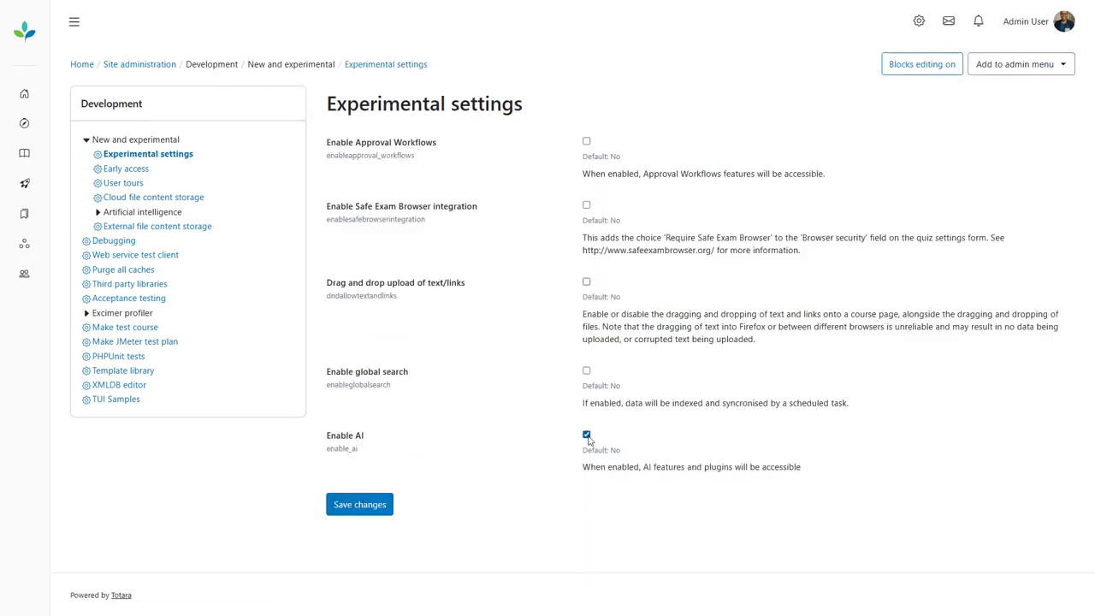
{"action": "left_click", "coordinate": [371, 505]}
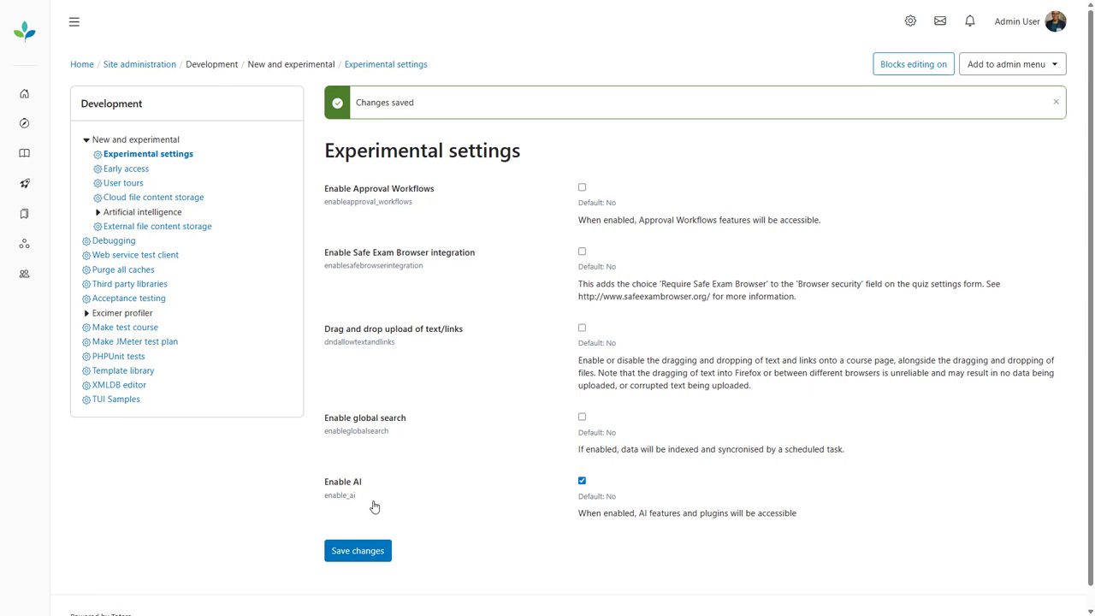
View the AI service and interaction providers on the Manage AI page, and open the OpenAI settings.
{"action": "left_click", "coordinate": [145, 213]}
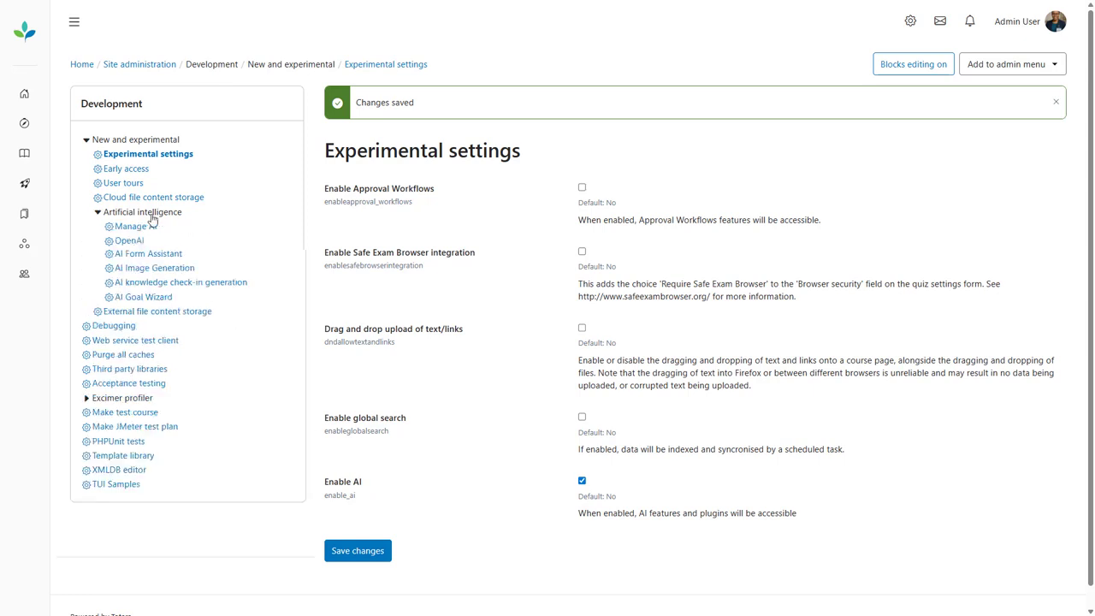
{"action": "left_click", "coordinate": [136, 226]}
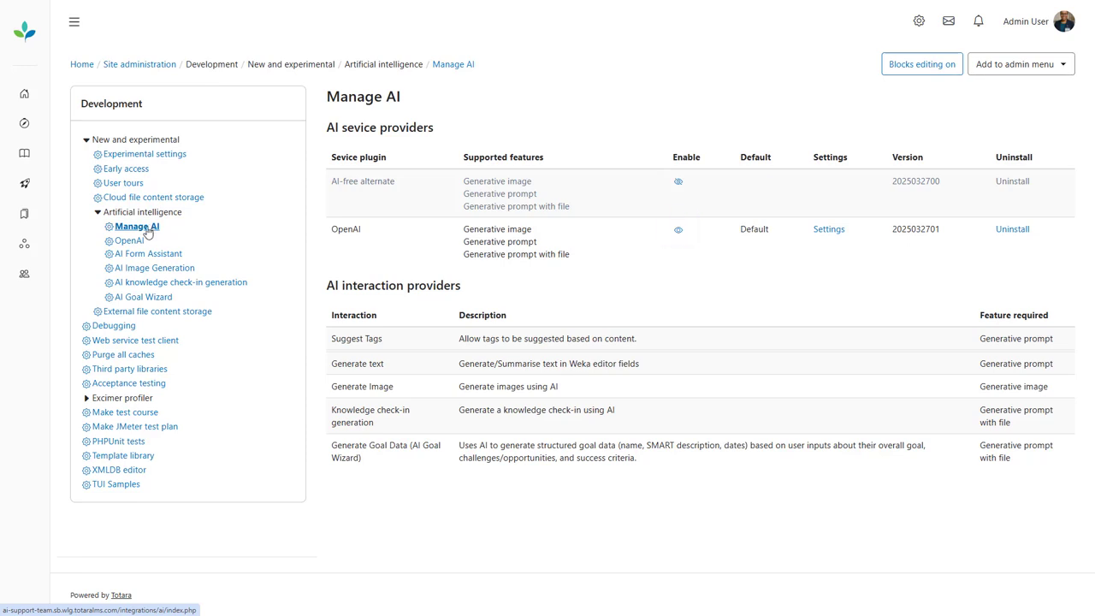
{"action": "left_click", "coordinate": [131, 244]}
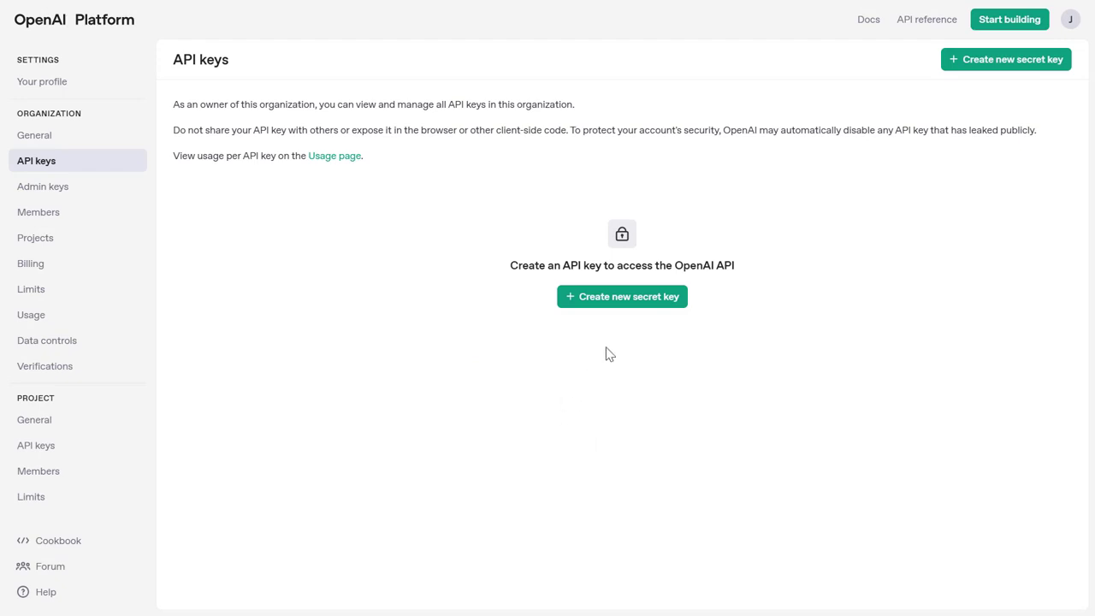
On the OpenAI Platform, create and copy a secret key named "AI course tag recommender" for the Experimental features project with All permissions.
{"action": "left_click", "coordinate": [631, 301]}
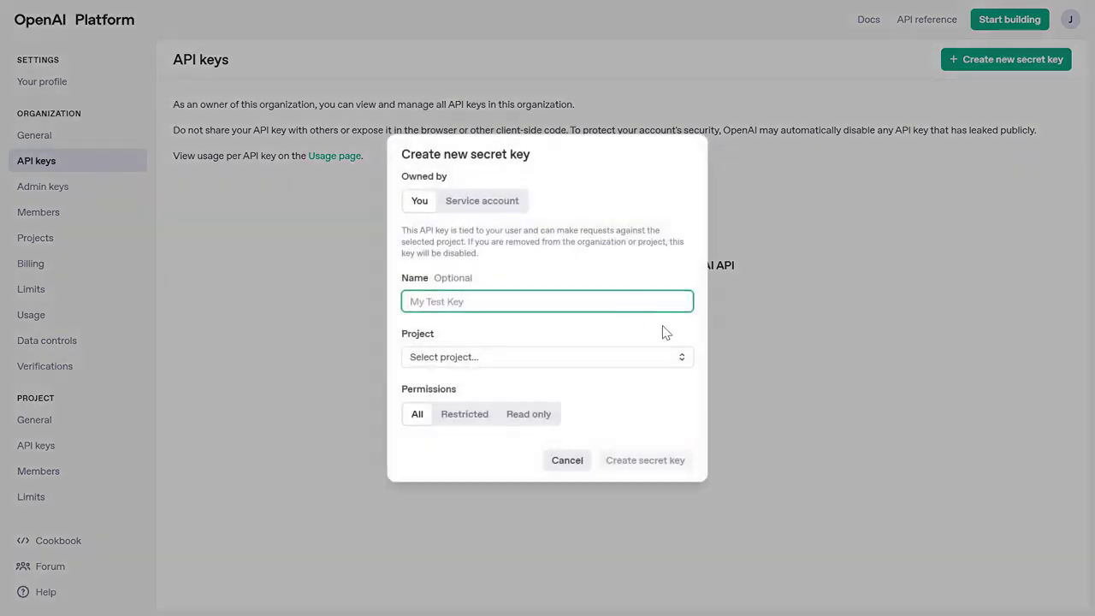
{"action": "type", "text": "AI course tag recommender"}
{"action": "left_click", "coordinate": [664, 330]}
{"action": "left_click", "coordinate": [659, 357]}
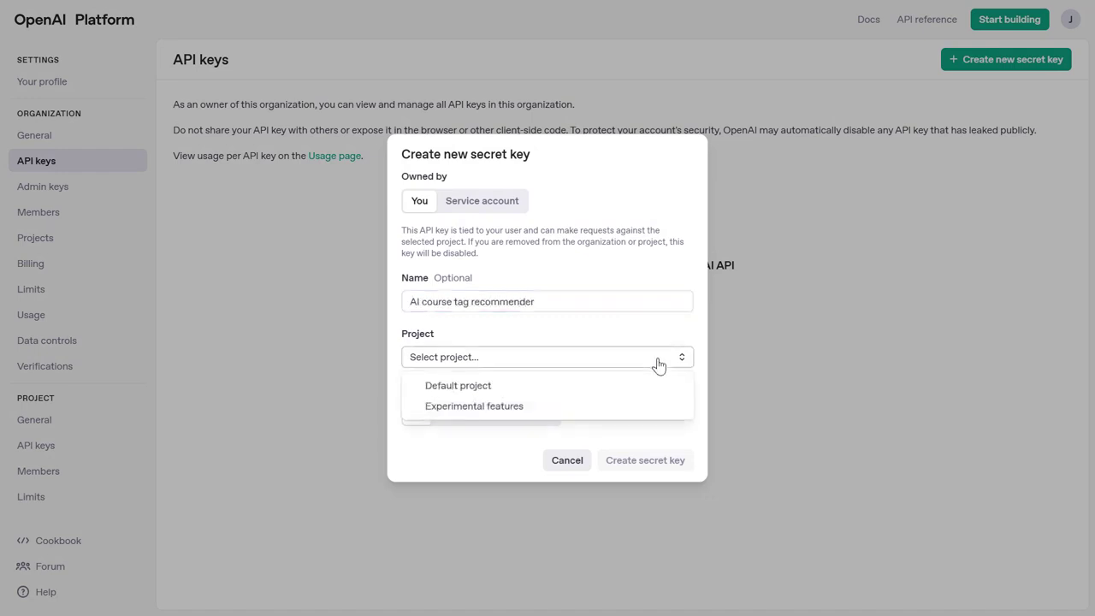
{"action": "left_click", "coordinate": [648, 406]}
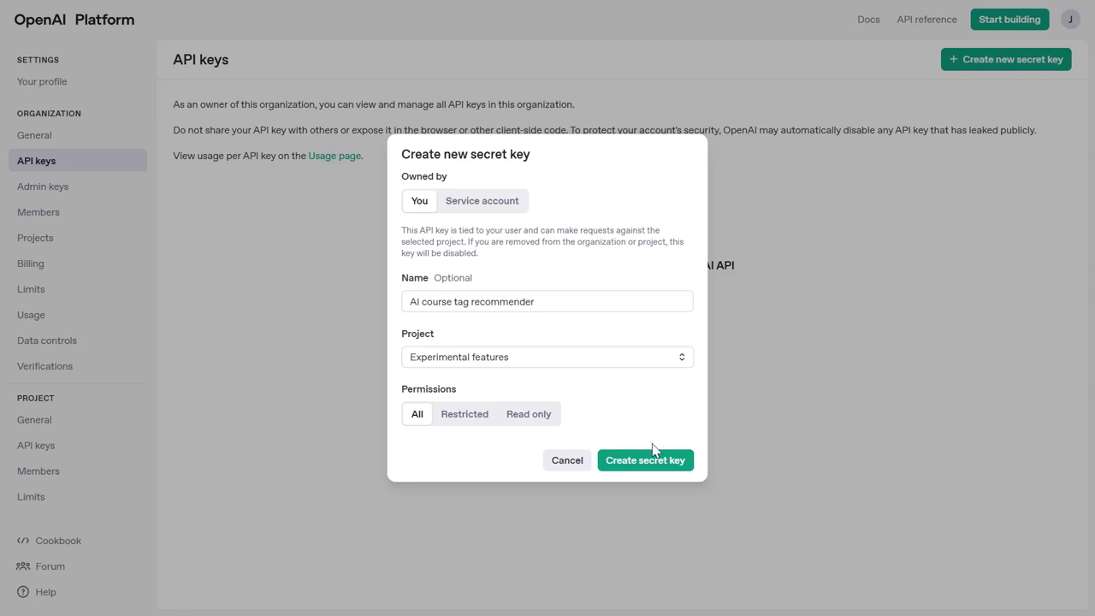
{"action": "left_click", "coordinate": [659, 465]}
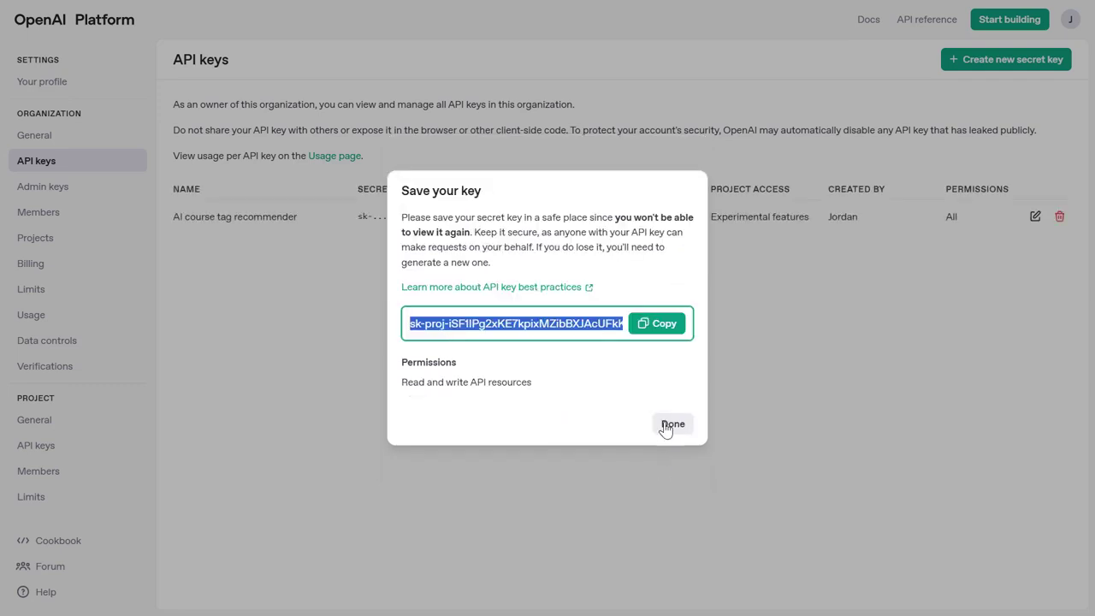
{"action": "left_click", "coordinate": [667, 337]}
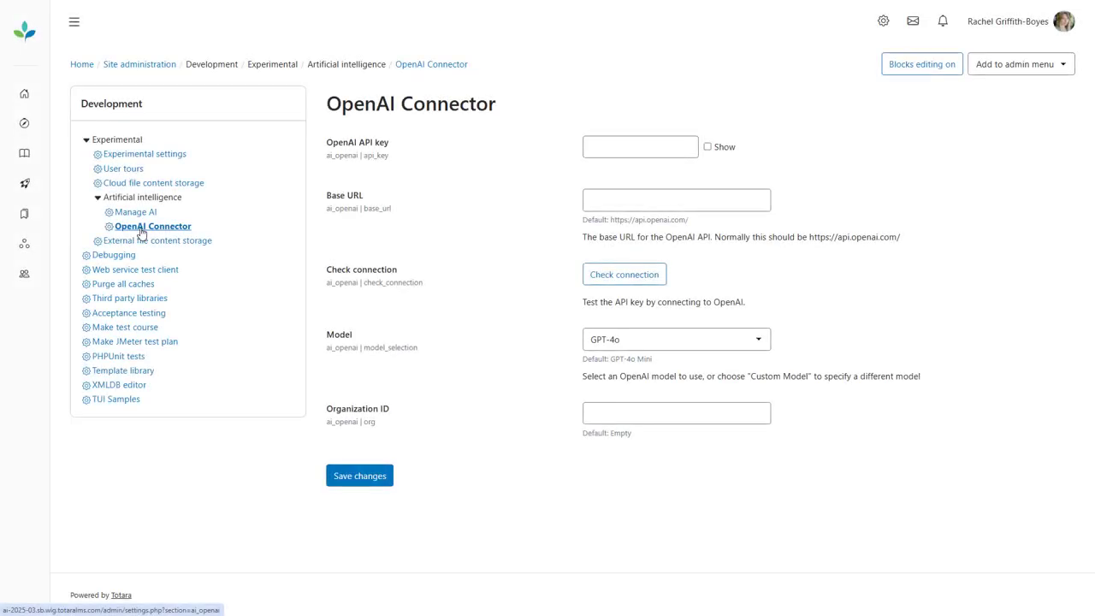
Back in Totara, paste the OpenAI API key into the OpenAI Connector settings and save the changes.
{"action": "left_click", "coordinate": [599, 148]}
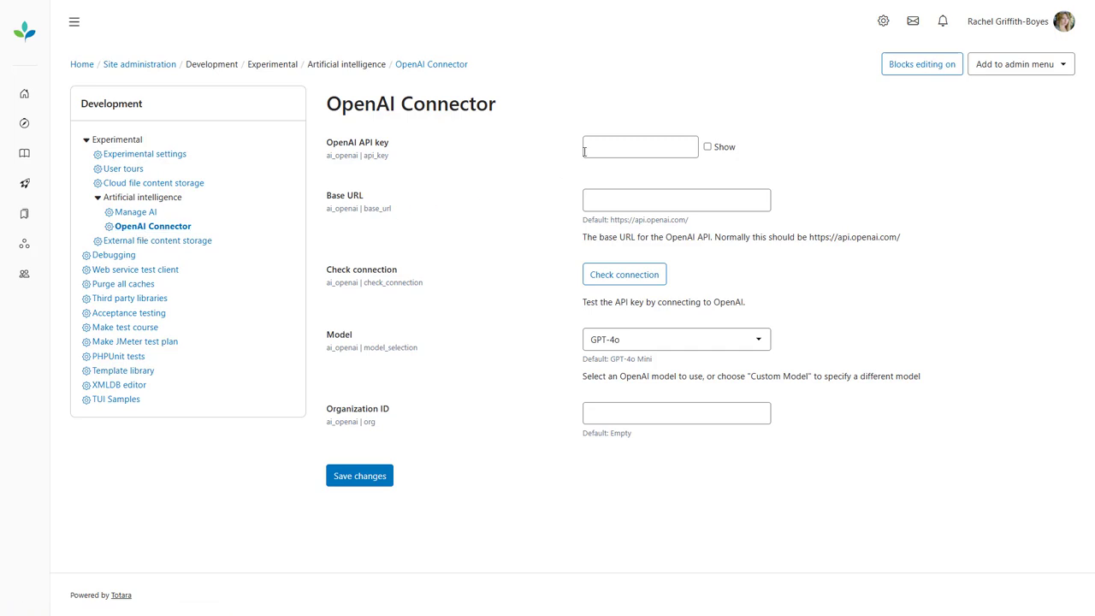
{"action": "key", "text": "ctrl+v"}
{"action": "left_click", "coordinate": [371, 481]}
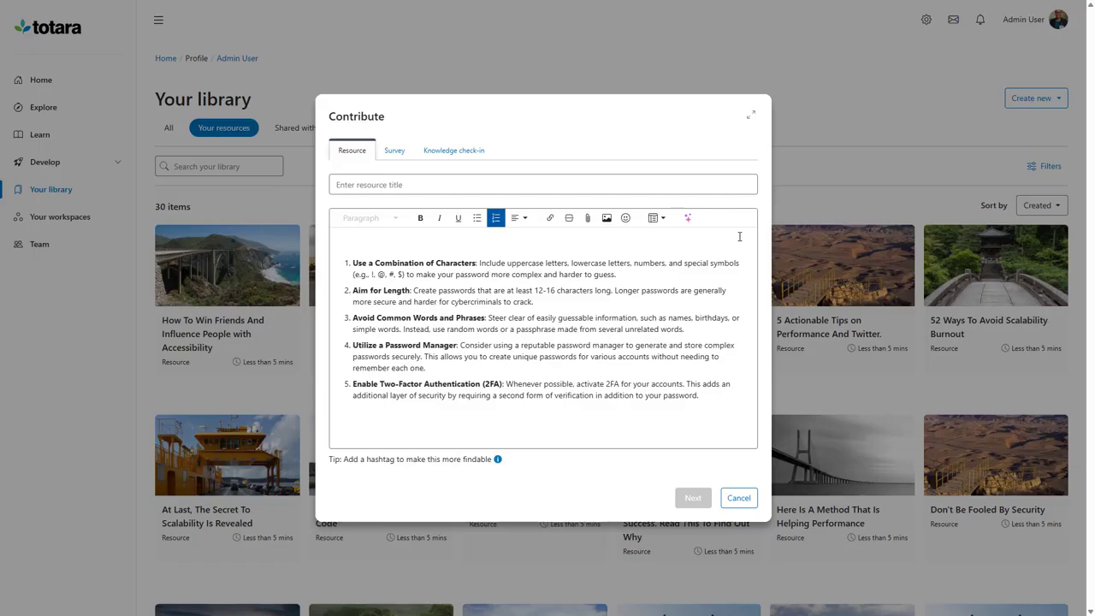
Summarise the password tips in the resource with the AI Assistant and replace the content with the summary.
{"action": "left_click", "coordinate": [687, 218]}
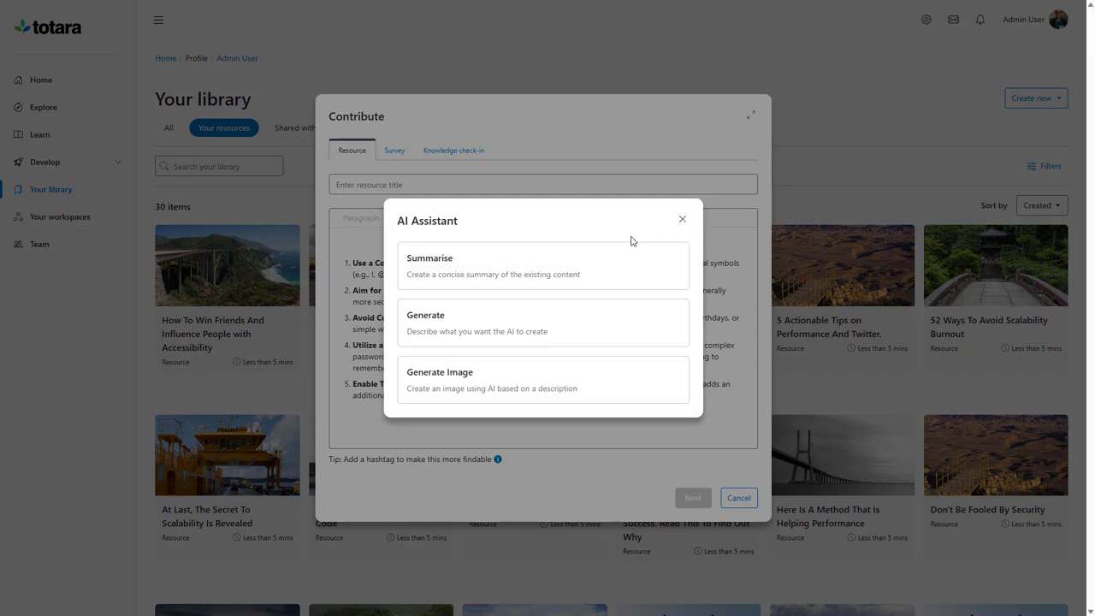
{"action": "left_click", "coordinate": [542, 261]}
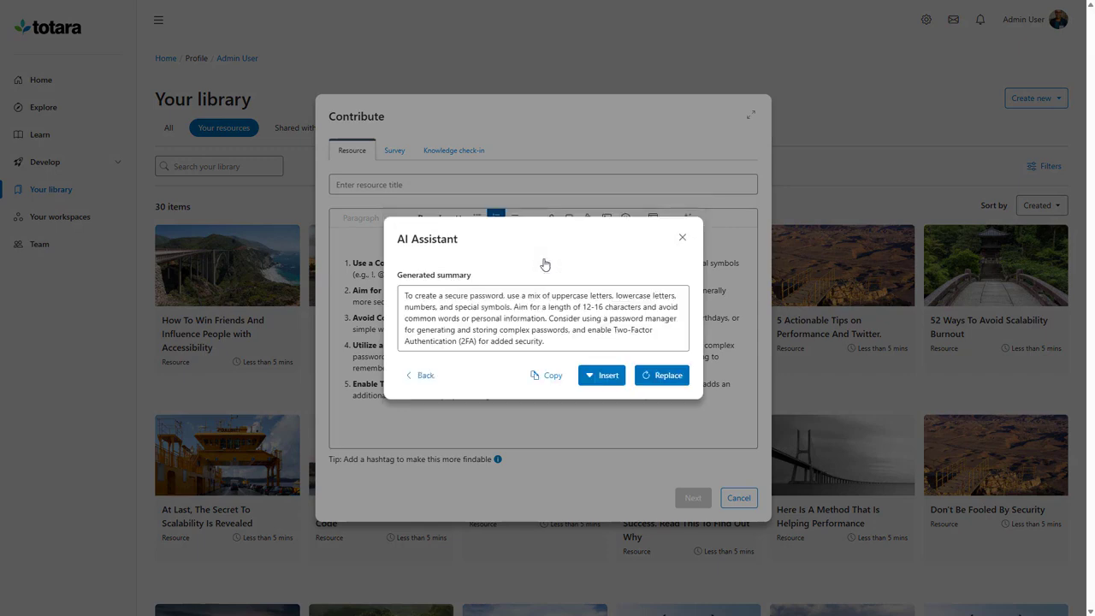
{"action": "left_click", "coordinate": [654, 376]}
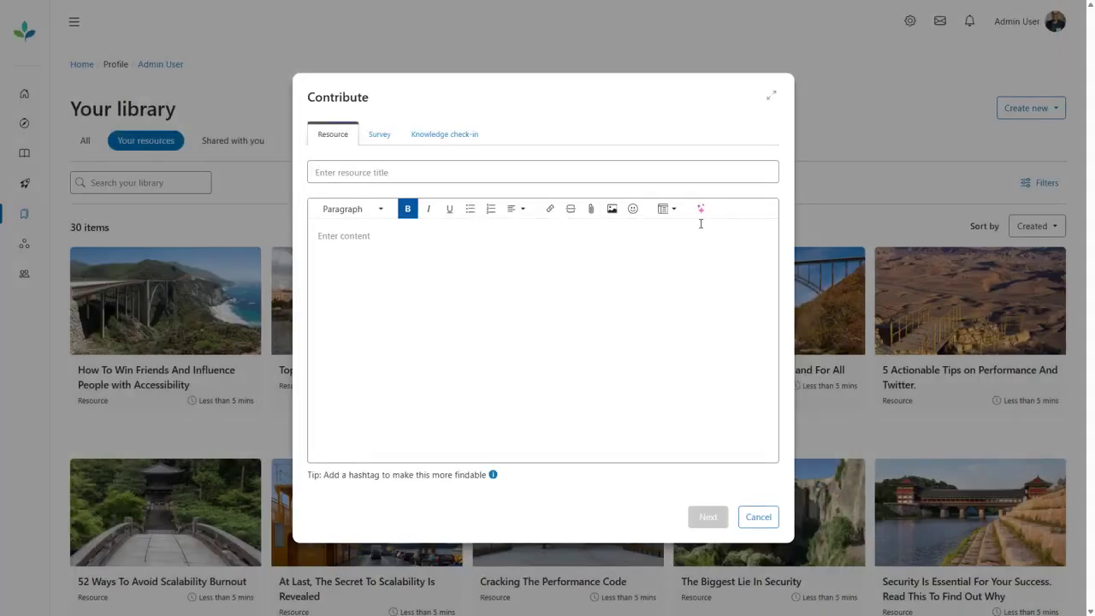
Have the AI Assistant write content for the prompt "Generate 5 tips on delivering engaging presentations" and insert it into the resource.
{"action": "left_click", "coordinate": [700, 213]}
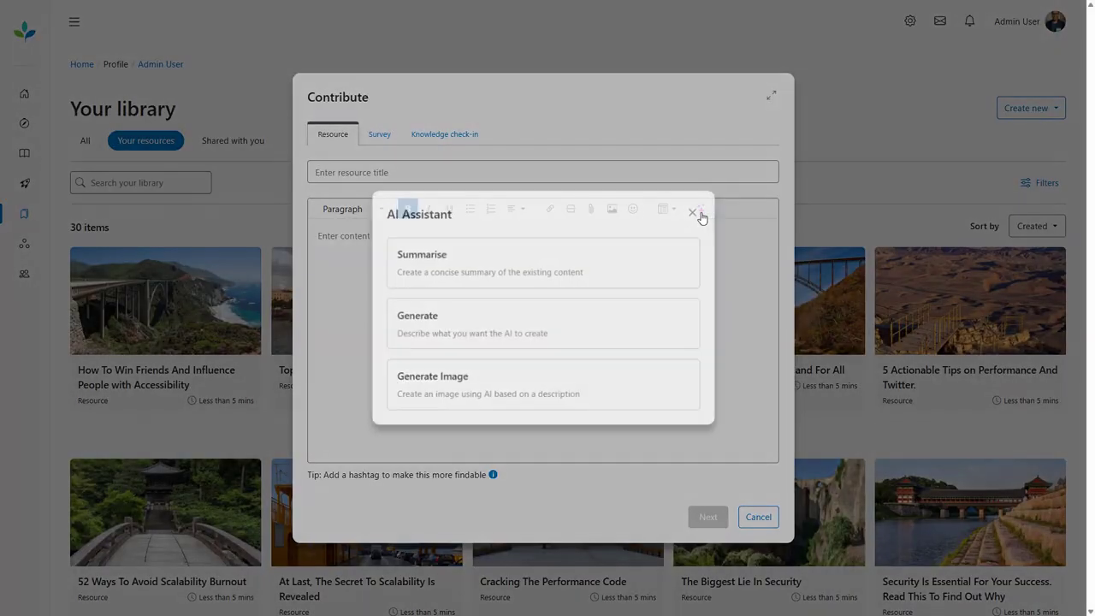
{"action": "left_click", "coordinate": [533, 322]}
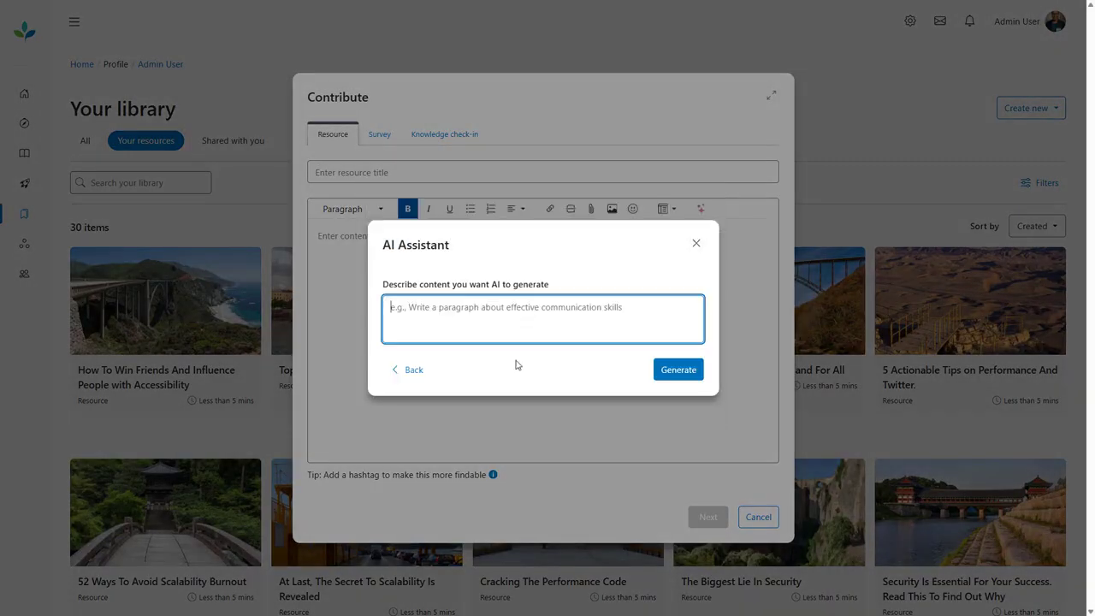
{"action": "type", "text": "Generate 5 tips on delivering engaging pres"}
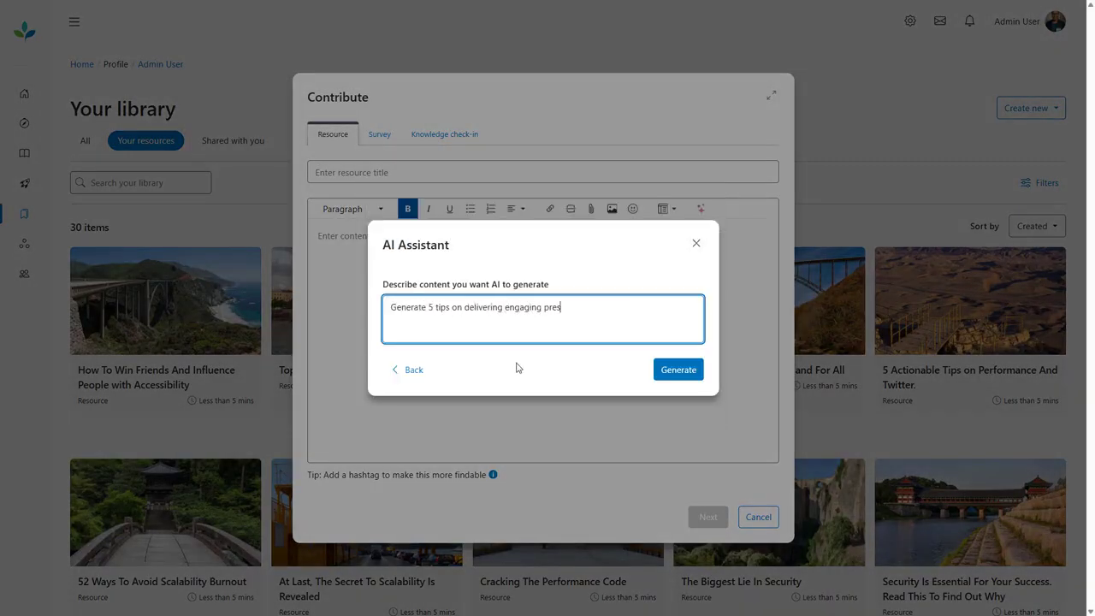
{"action": "type", "text": "entations"}
{"action": "left_click", "coordinate": [678, 376]}
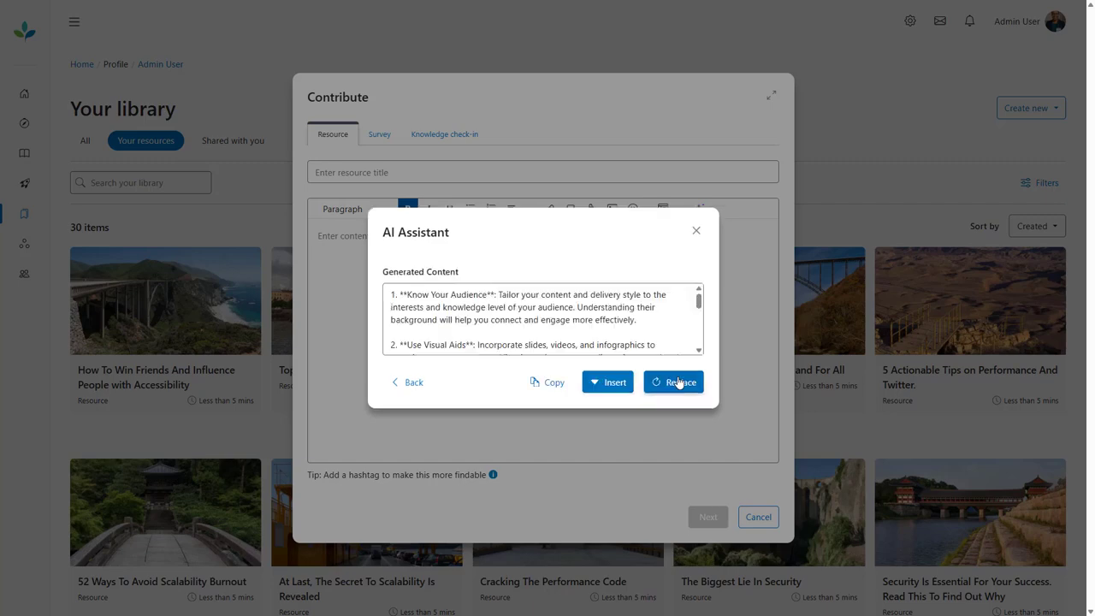
{"action": "left_click", "coordinate": [609, 383]}
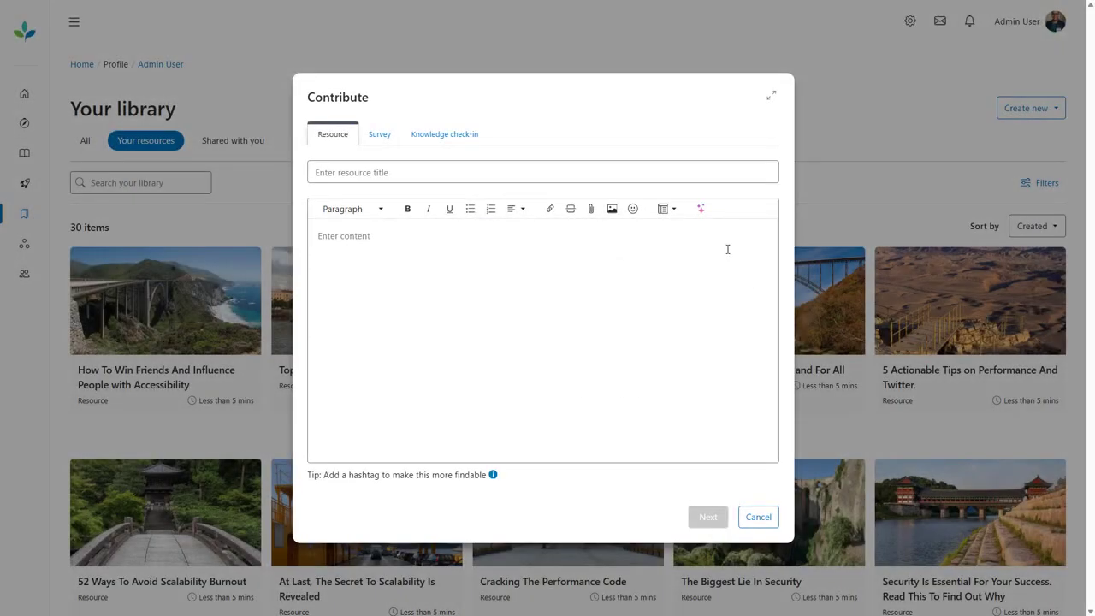
Generate an AI image for "Worker in a production line in the automotive industry", regenerate it once, and insert the new version into the resource.
{"action": "left_click", "coordinate": [700, 210]}
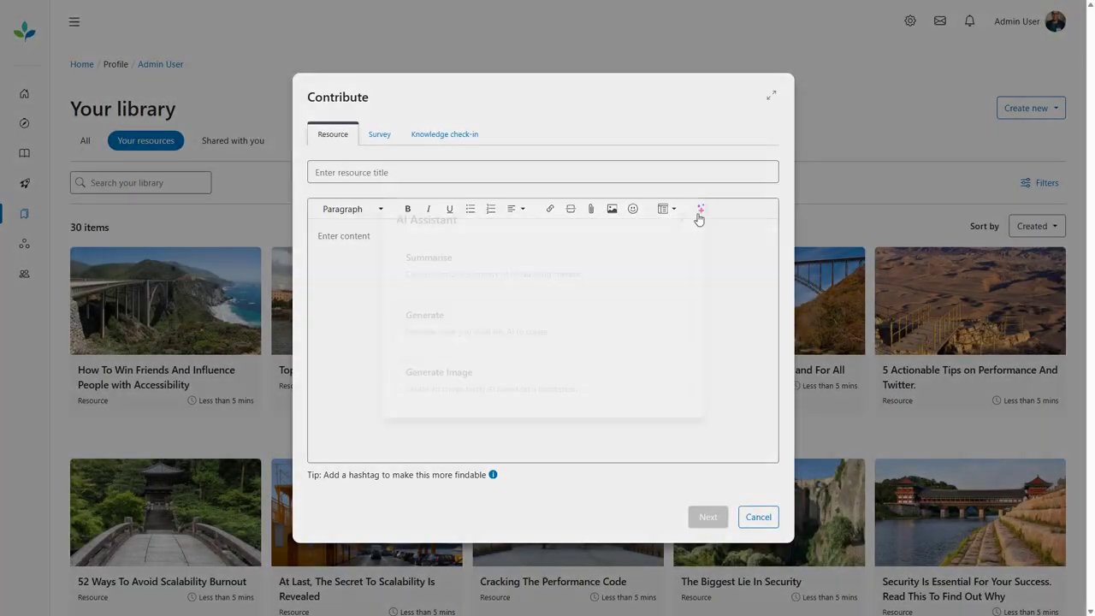
{"action": "left_click", "coordinate": [567, 394]}
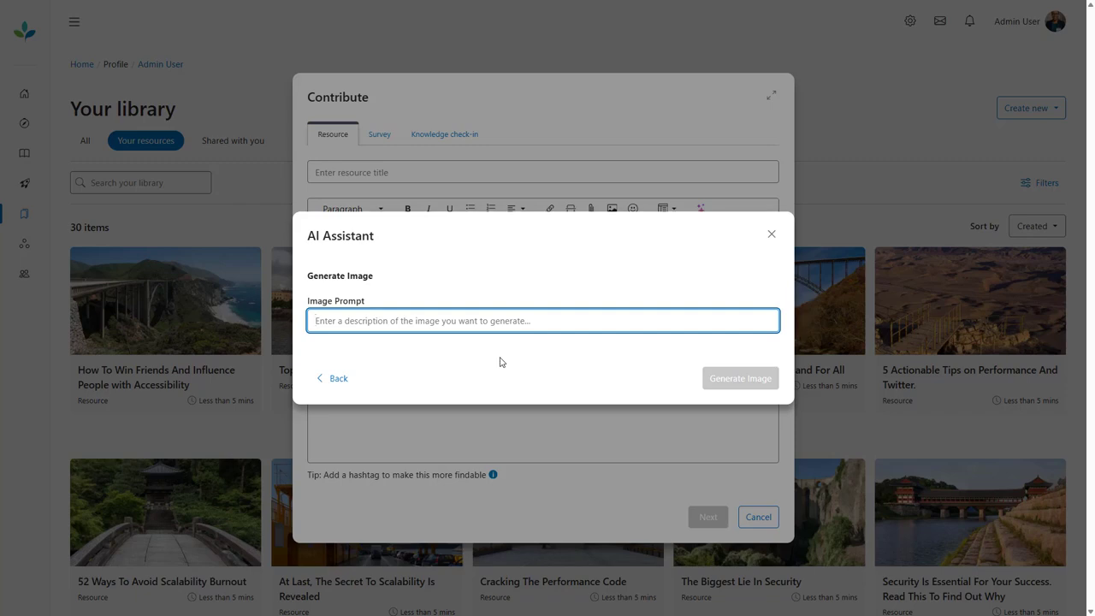
{"action": "type", "text": "Worker in a production l"}
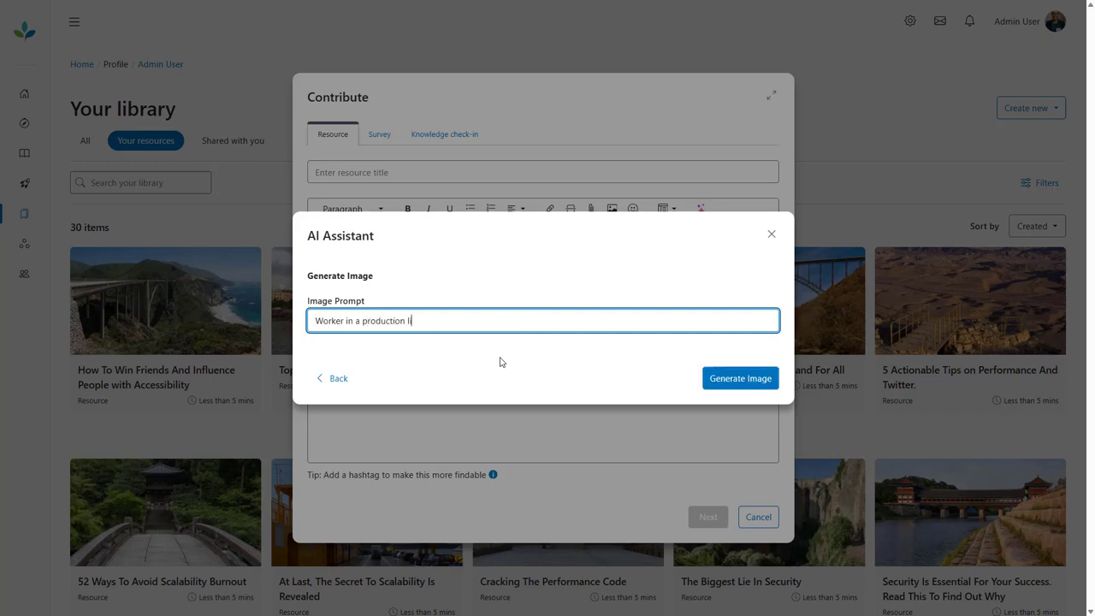
{"action": "type", "text": "ine in the automotive industry"}
{"action": "left_click", "coordinate": [501, 362]}
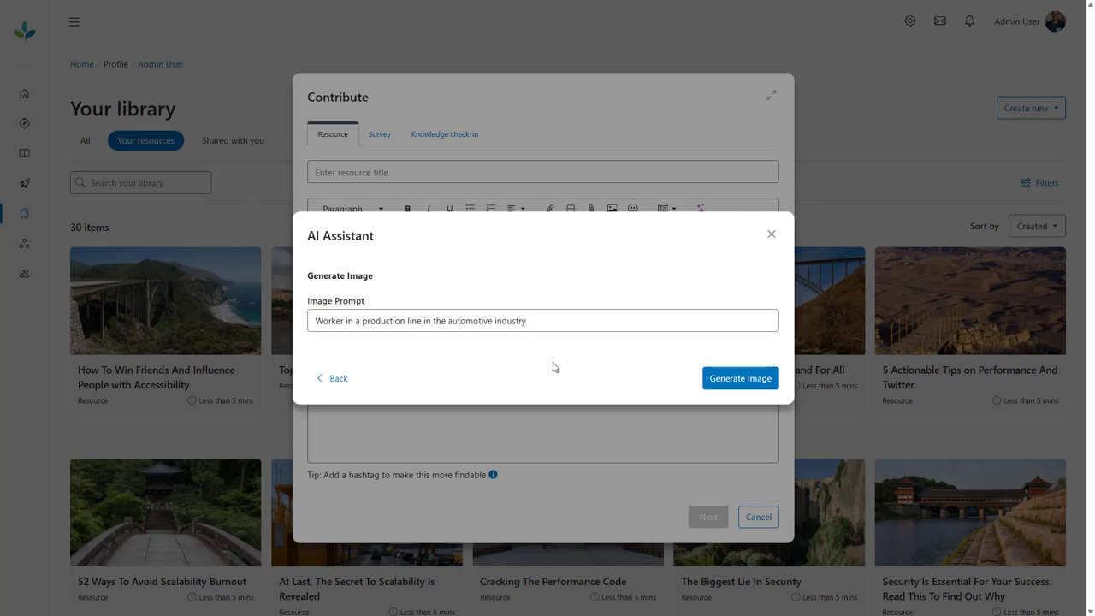
{"action": "left_click", "coordinate": [709, 385]}
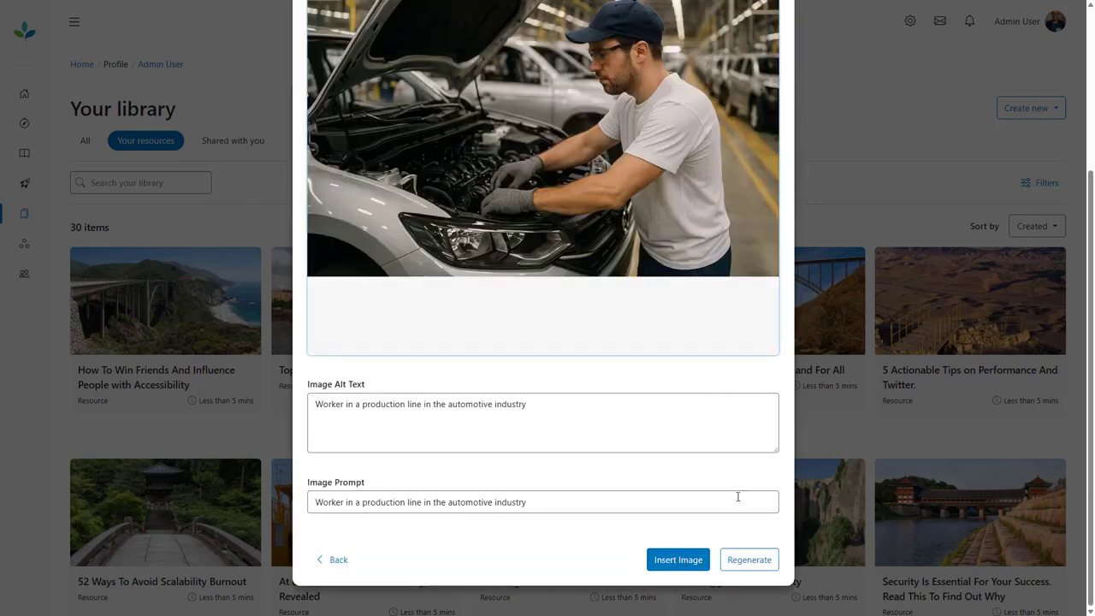
{"action": "left_click", "coordinate": [744, 560]}
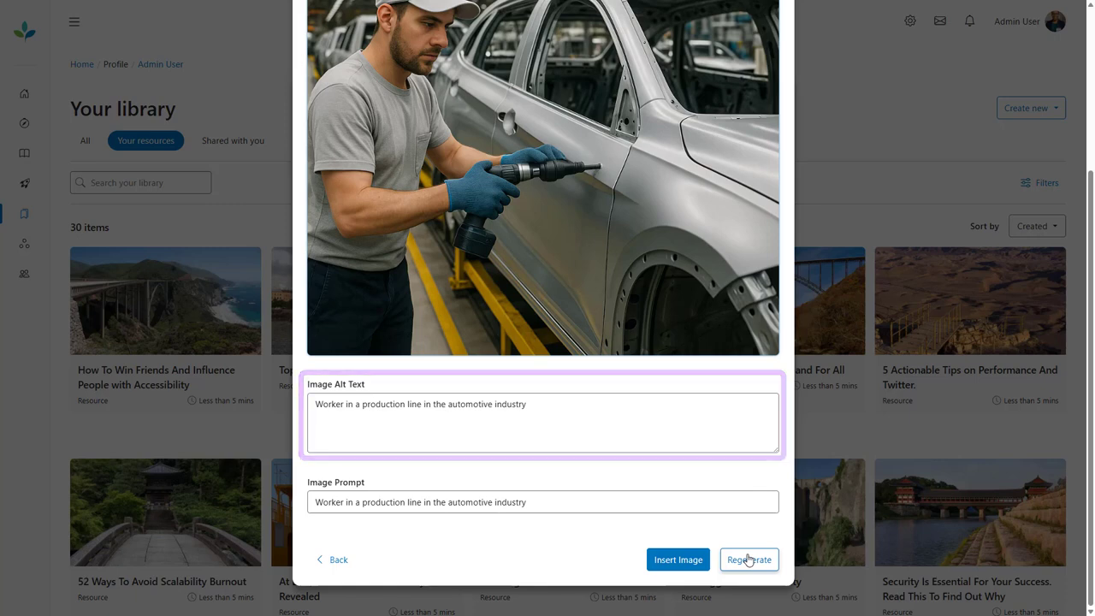
{"action": "left_click", "coordinate": [684, 562]}
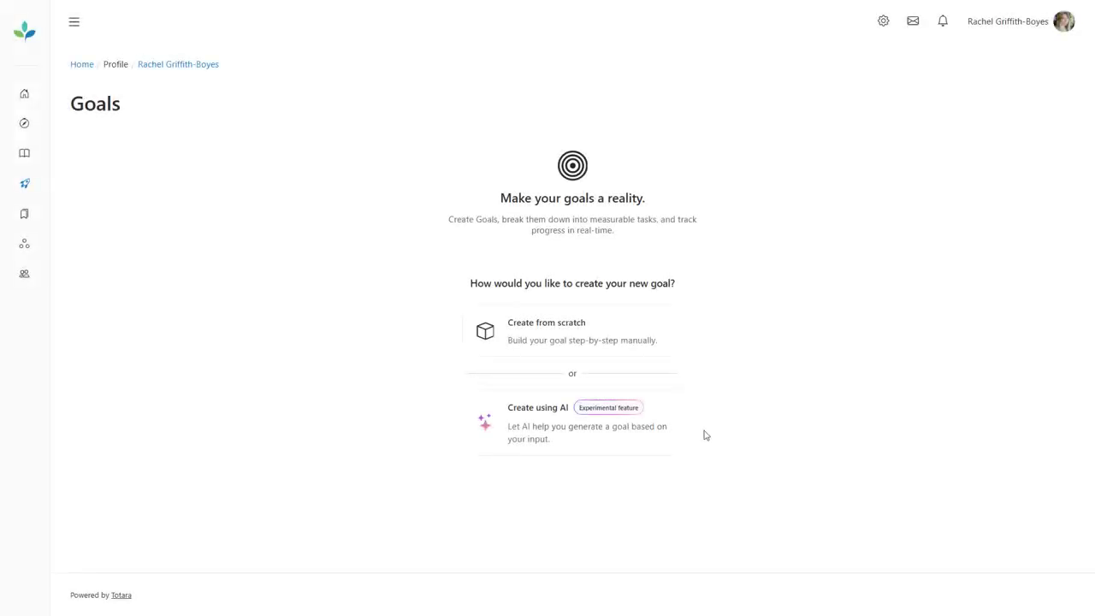
Start a new goal using AI and enter "Certify as a coach and mentor" as what to achieve.
{"action": "left_click", "coordinate": [574, 421]}
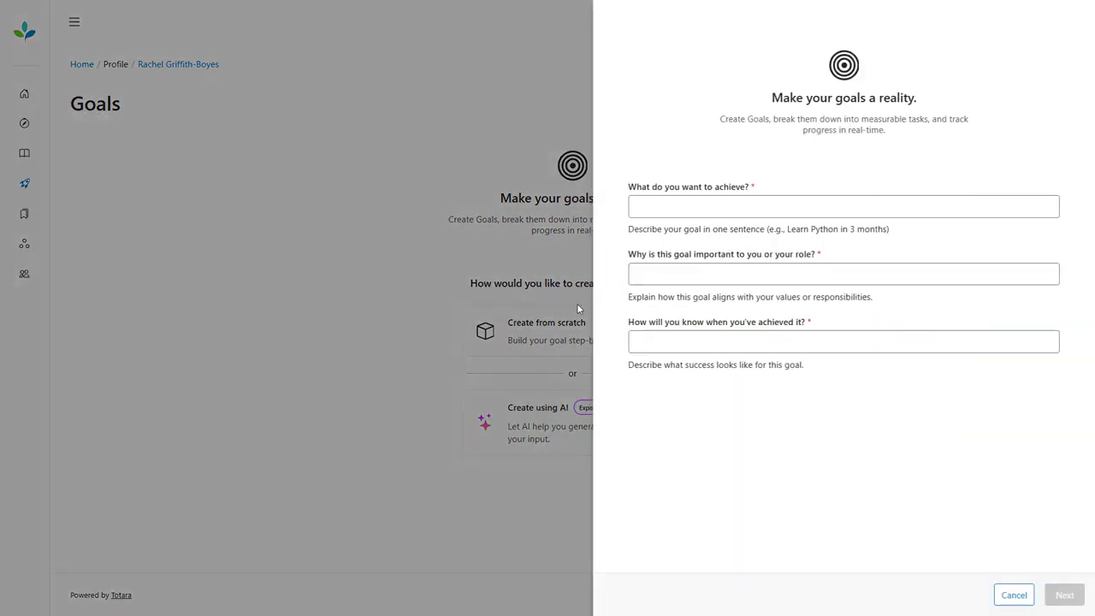
{"action": "left_click", "coordinate": [652, 215]}
{"action": "type", "text": "Certify as a coach and mentor"}
{"action": "left_click", "coordinate": [617, 233]}
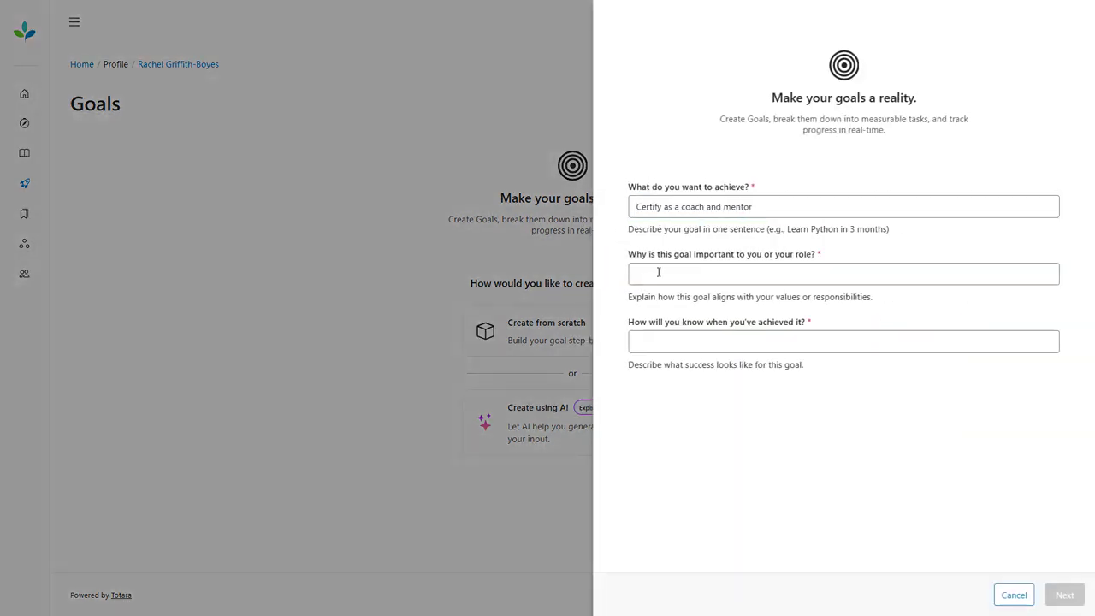
Enter the goal's importance: "I lead a large team of engineers and I want to be able to support them through their learning and development.".
{"action": "left_click", "coordinate": [658, 272]}
{"action": "type", "text": "I lead a large team of engineers and "}
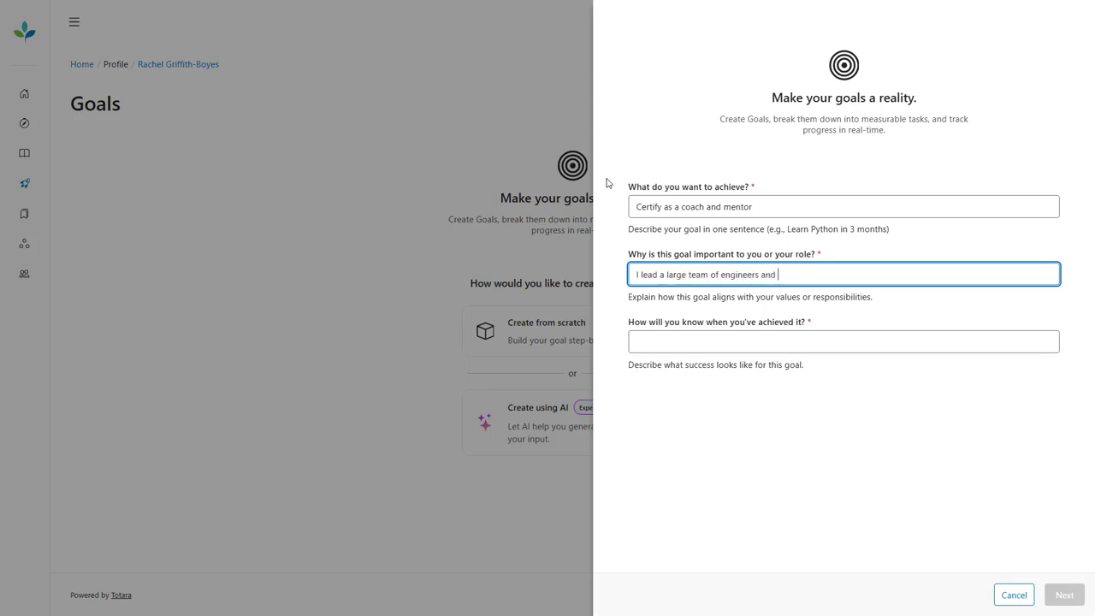
{"action": "type", "text": "I want to be able to support them through their learning and development."}
{"action": "left_click", "coordinate": [606, 184]}
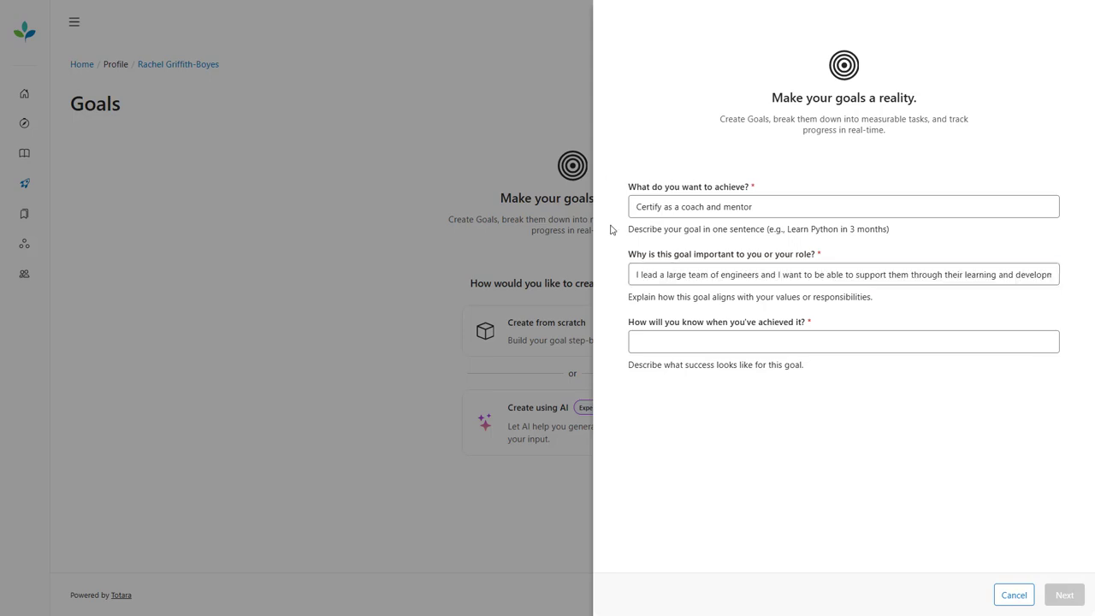
Describe success as certifying within one year, actively applying mentoring and coaching skills, and improving the team's career satisfaction, wellbeing scores and output quality.
{"action": "left_click", "coordinate": [618, 344]}
{"action": "type", "text": "I have certified within one year and am activley "}
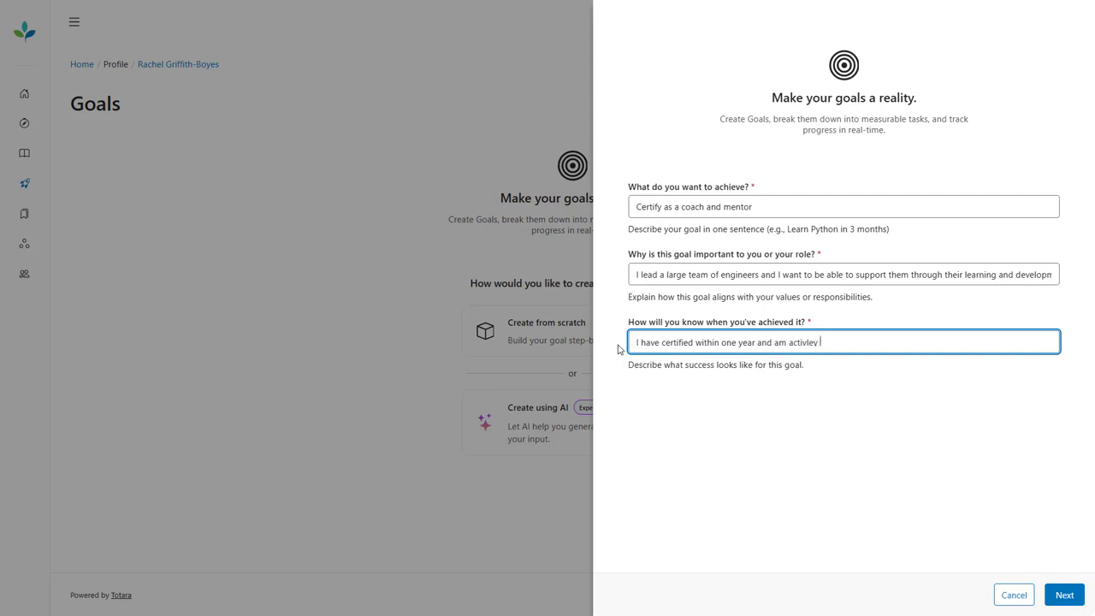
{"action": "type", "text": "applying mentoring and coaching skills in my team. Also, my teams"}
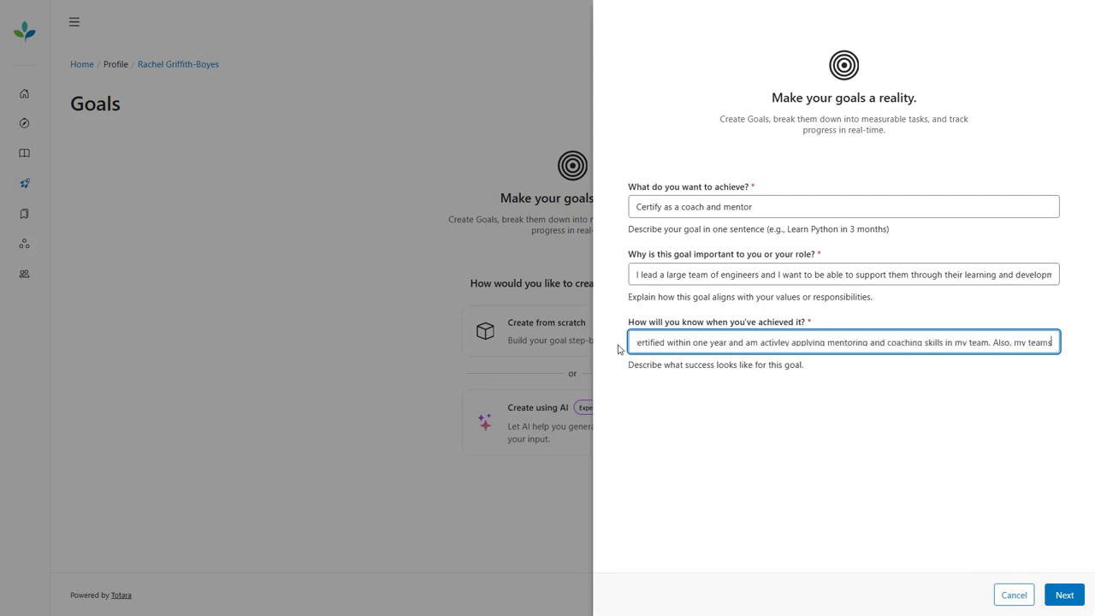
{"action": "type", "text": " career satisfaction and wellbeing scores improve"}
{"action": "type", "text": ", as well as the quality of the teams output"}
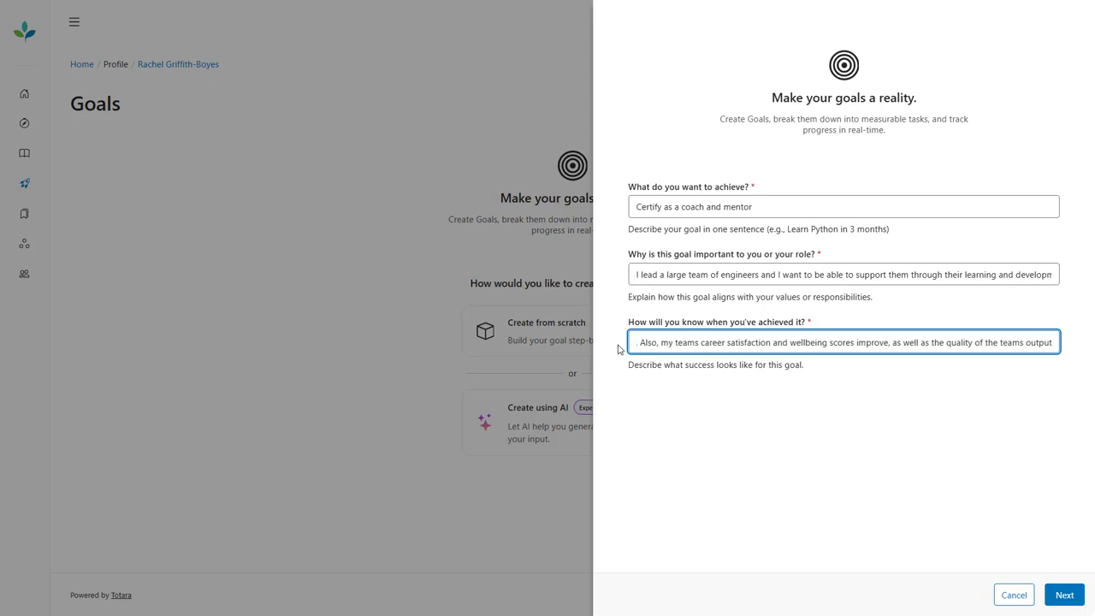
{"action": "left_click", "coordinate": [618, 345]}
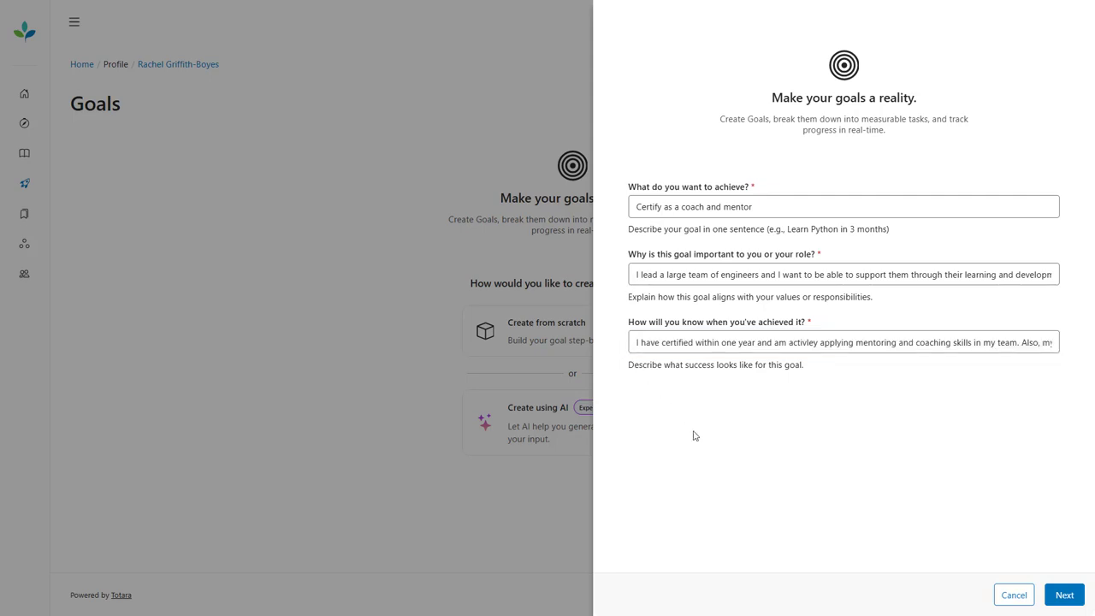
Generate the goal draft from the three answers, and create the goal with its details opened for viewing.
{"action": "left_click", "coordinate": [1066, 595]}
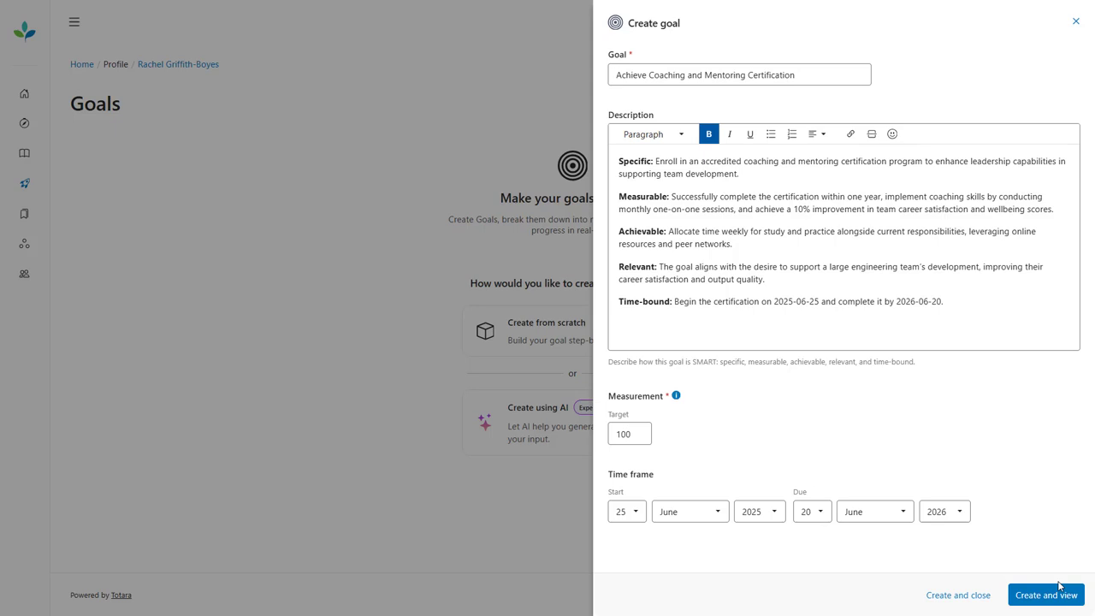
{"action": "left_click", "coordinate": [1058, 590]}
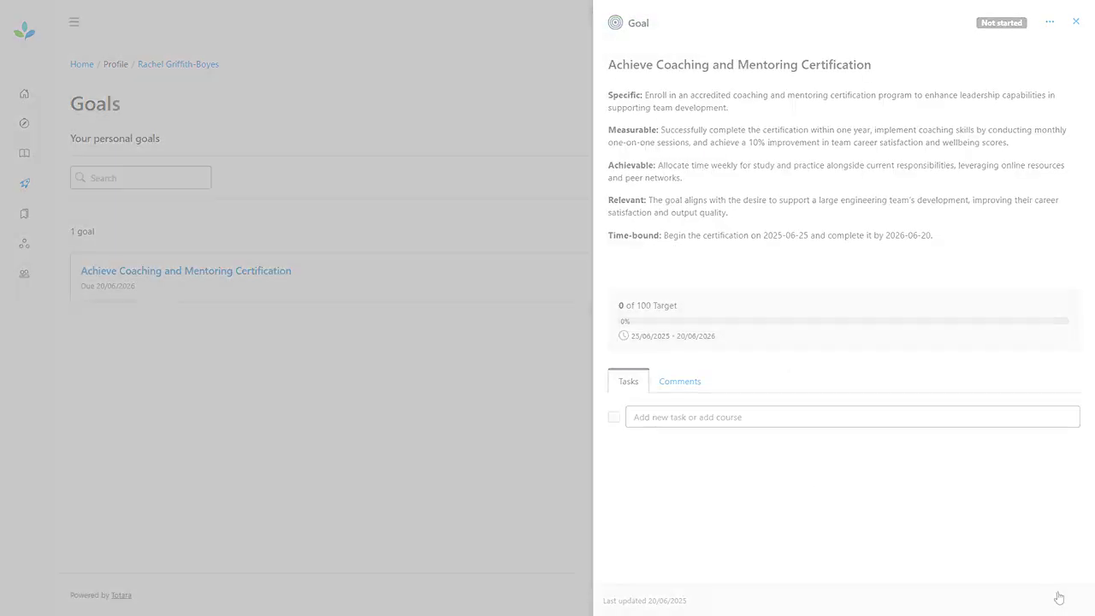